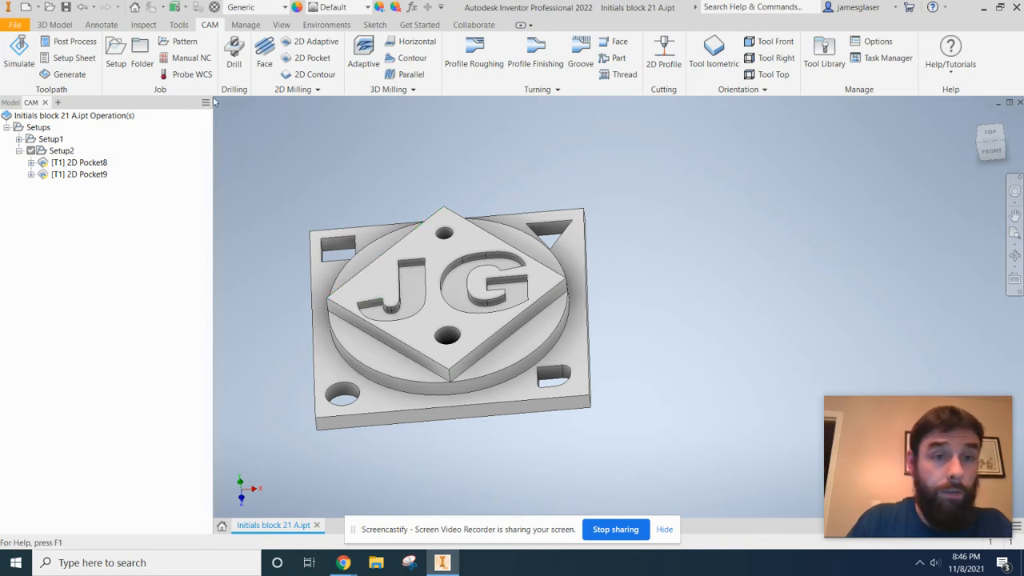
Step: Review the toolpaths of the two existing 2D Pocket operations for the J and G letters in Setup2
click(74, 164)
click(82, 174)
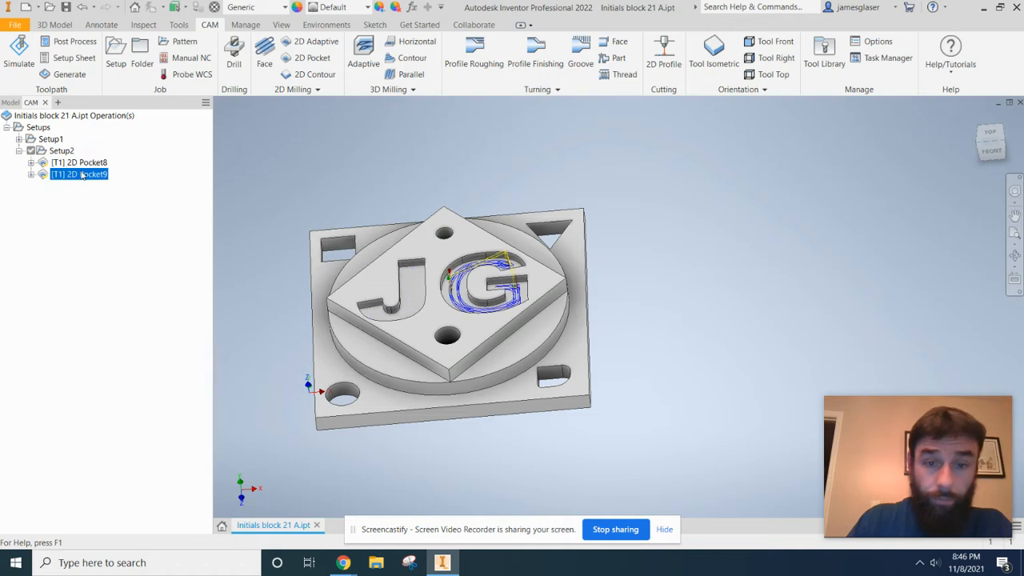
click(91, 163)
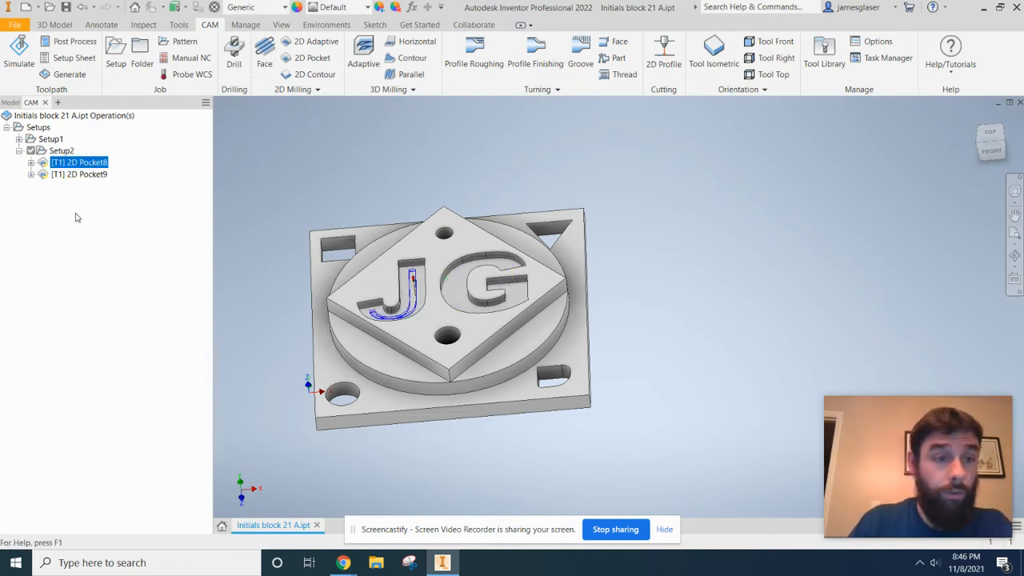
Step: Start a Drill operation in Setup2 and select the smaller upper hole in the diamond as its hole face
click(60, 152)
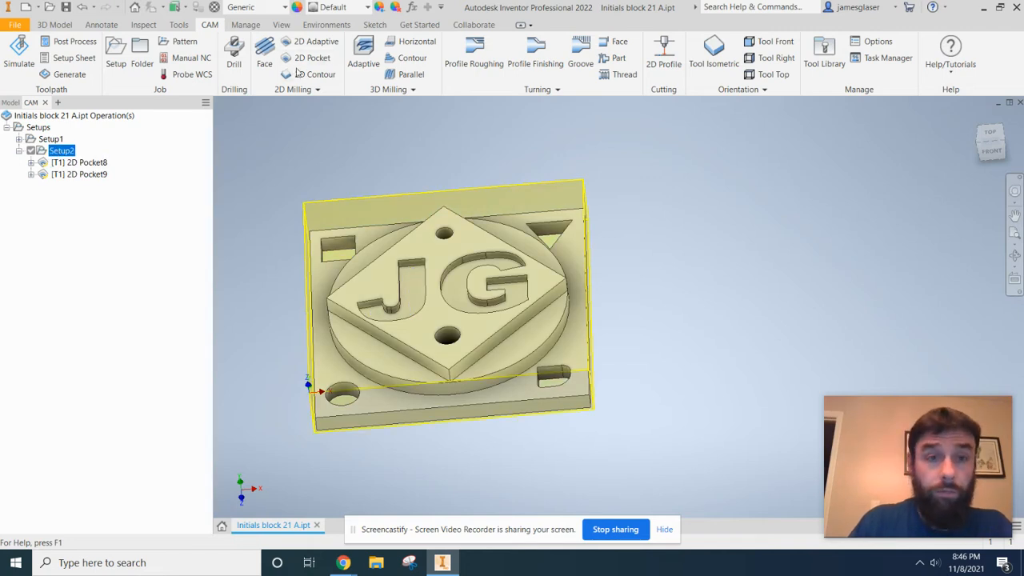
click(131, 279)
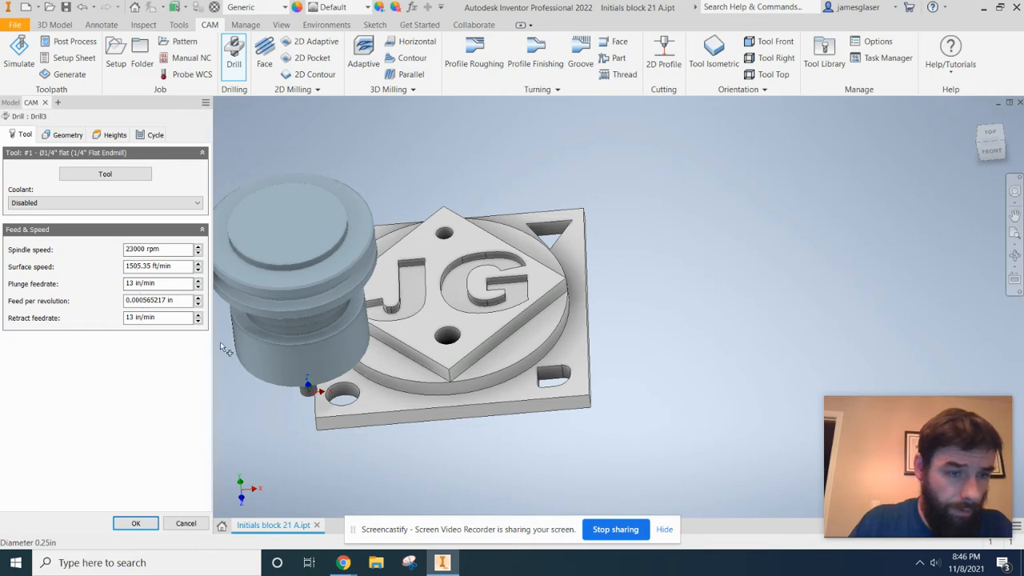
click(446, 238)
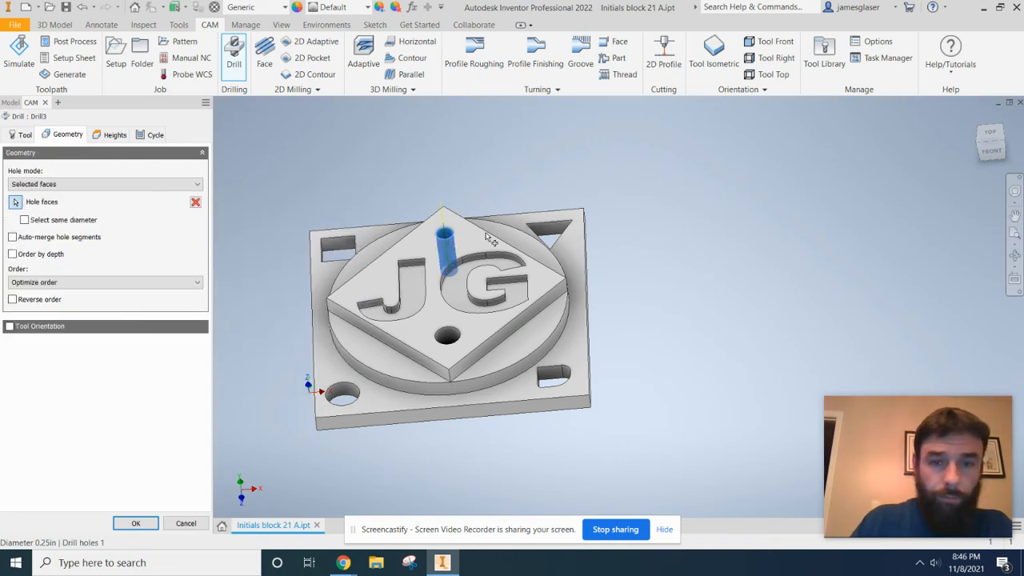
Step: Reference the drill's feed height to Stock top with a 0.1 in offset and set the retract height offset to 0.1 in
click(108, 136)
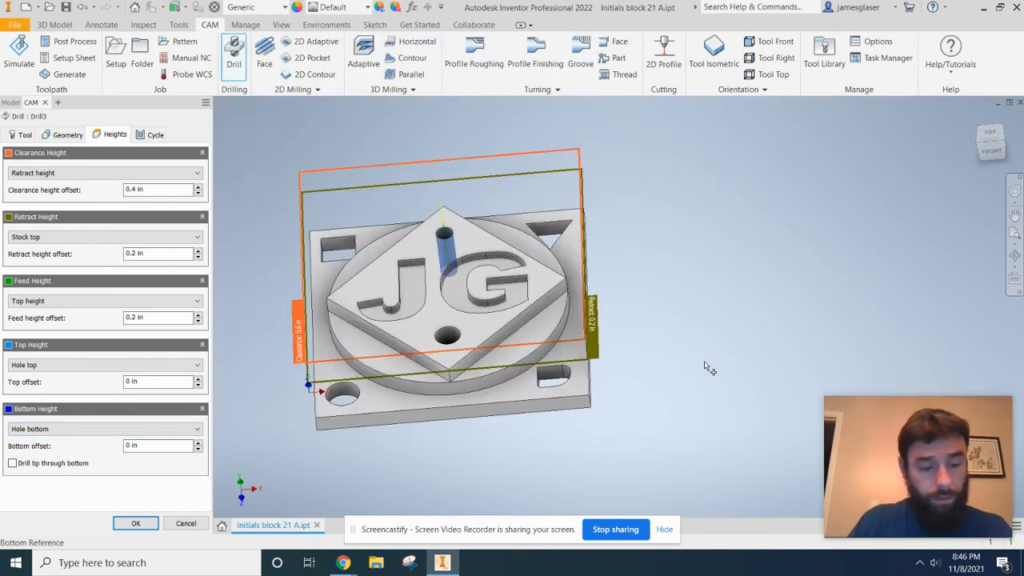
shift+middle_drag(710, 333, 709, 416)
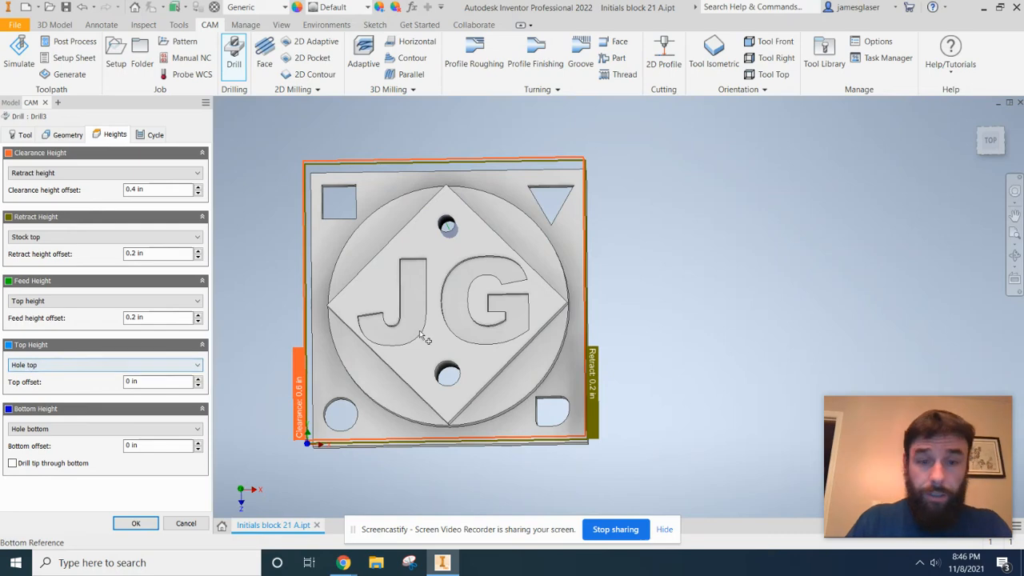
click(56, 303)
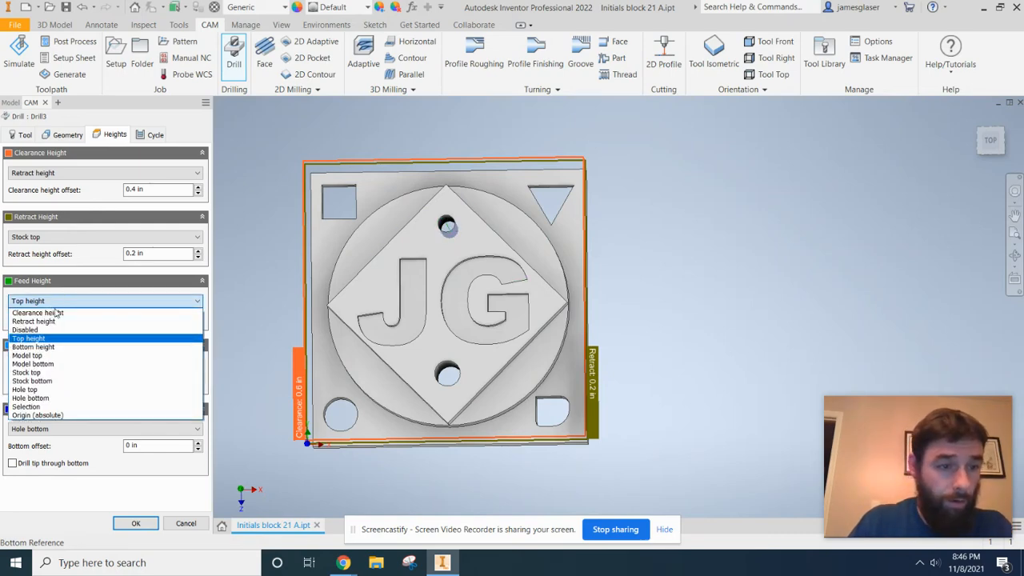
click(58, 373)
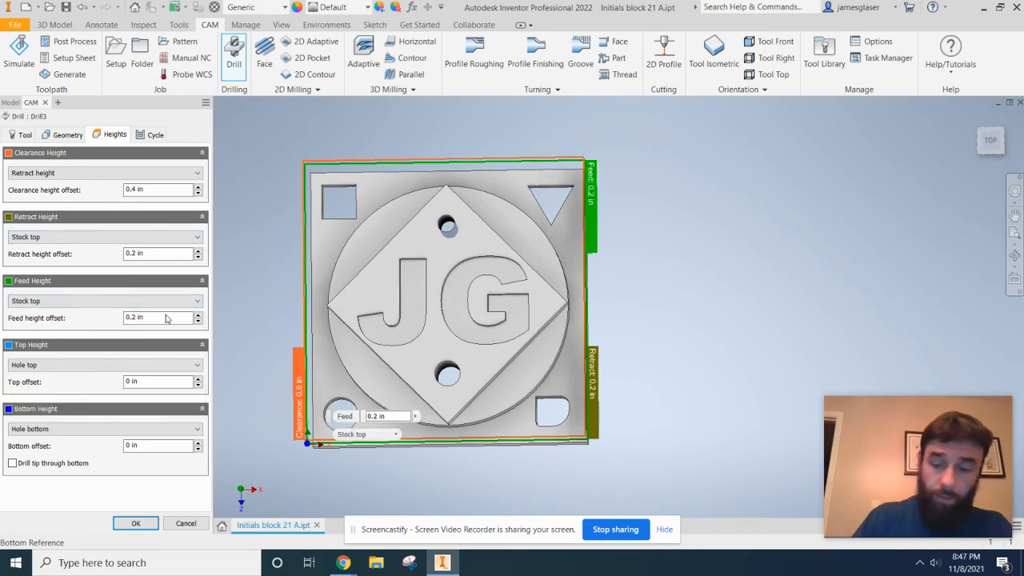
scroll(167, 318, down, 1)
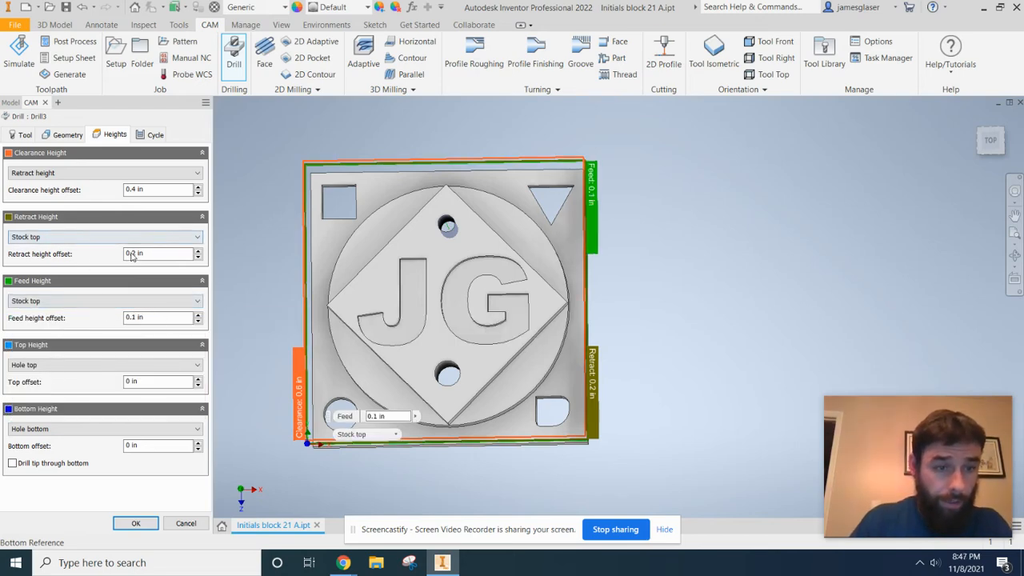
scroll(133, 255, down, 1)
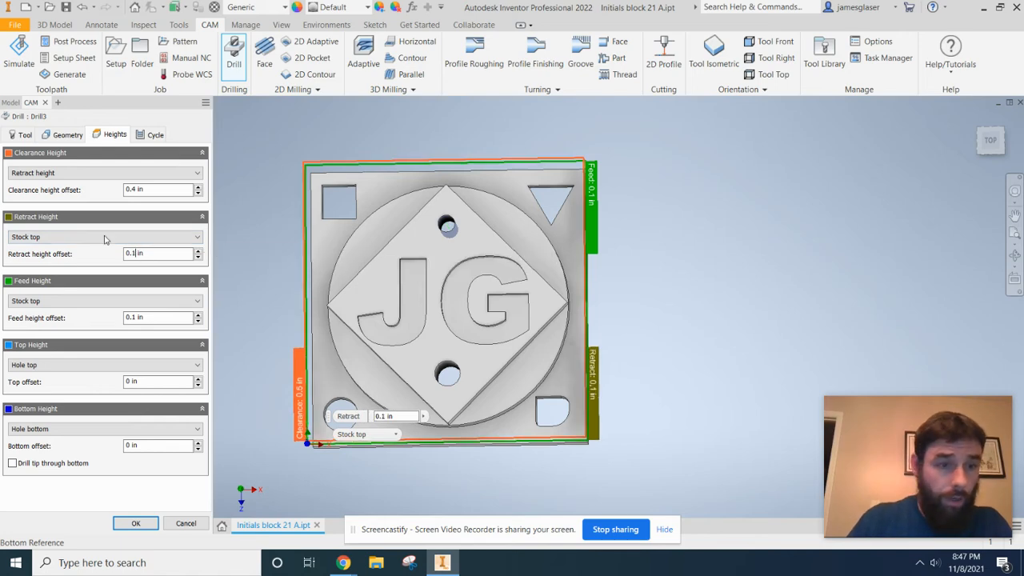
Step: Reference the drill's clearance height to Stock top with a 0.125 in offset and create the operation with the rapid out cycle
click(120, 173)
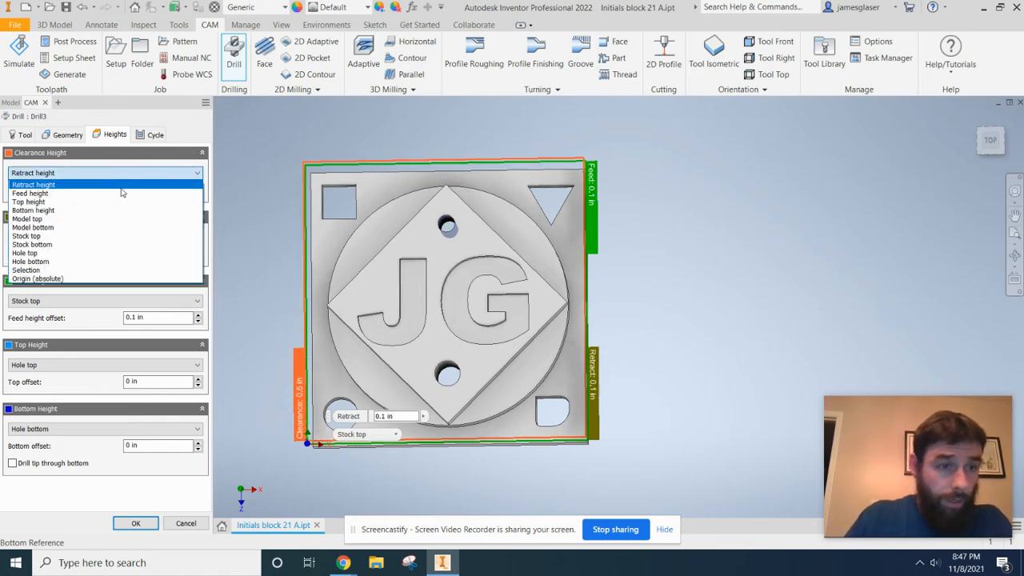
click(122, 237)
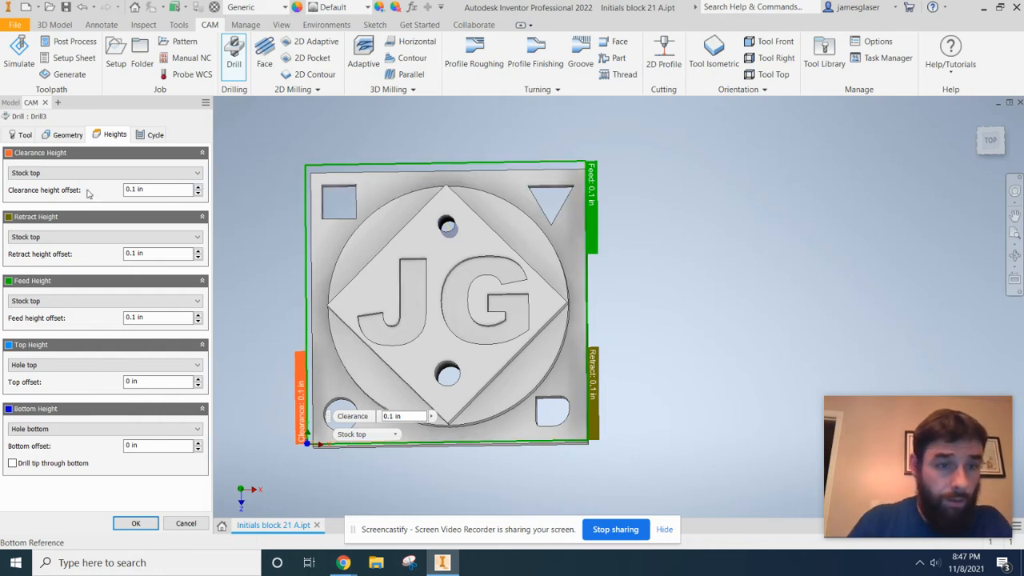
text(25)
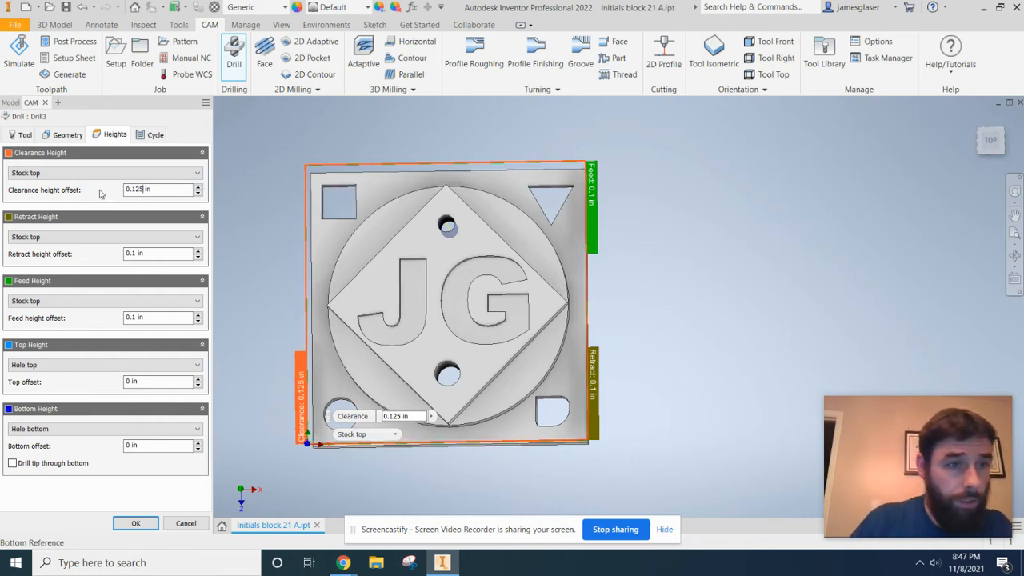
click(155, 134)
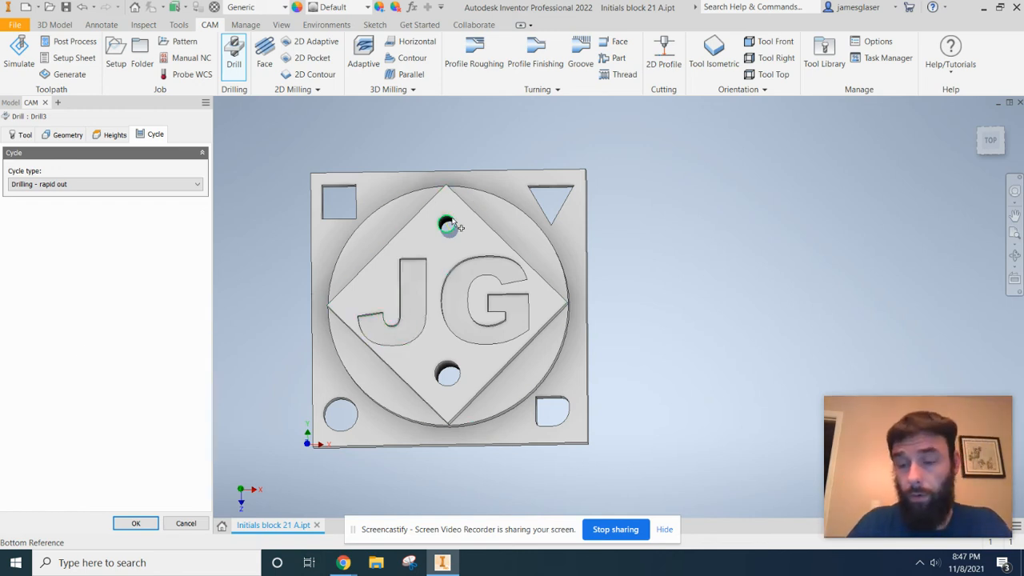
click(135, 524)
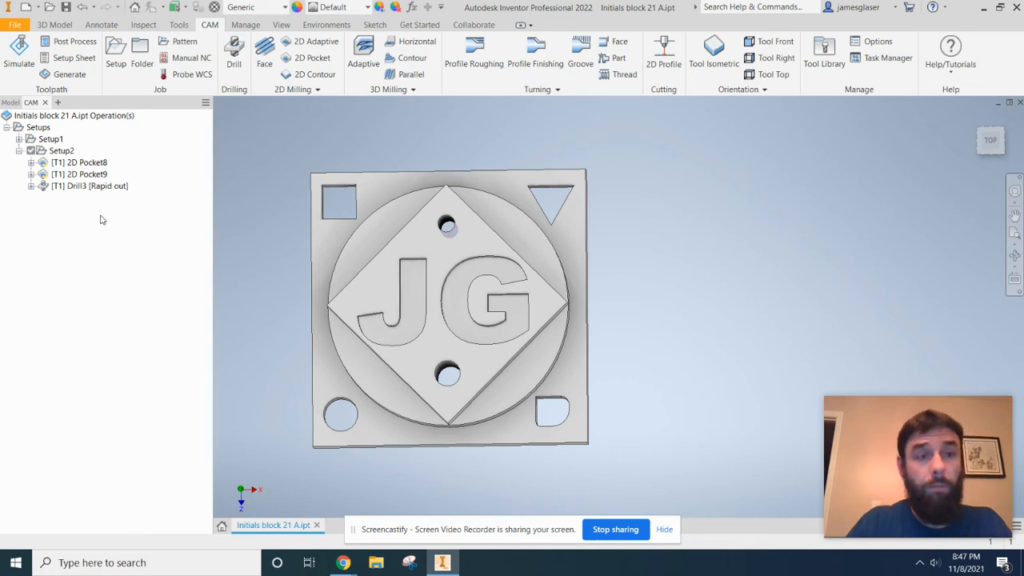
Step: Check the contents of the new drill operation and briefly play the machining simulation for the whole part
click(31, 186)
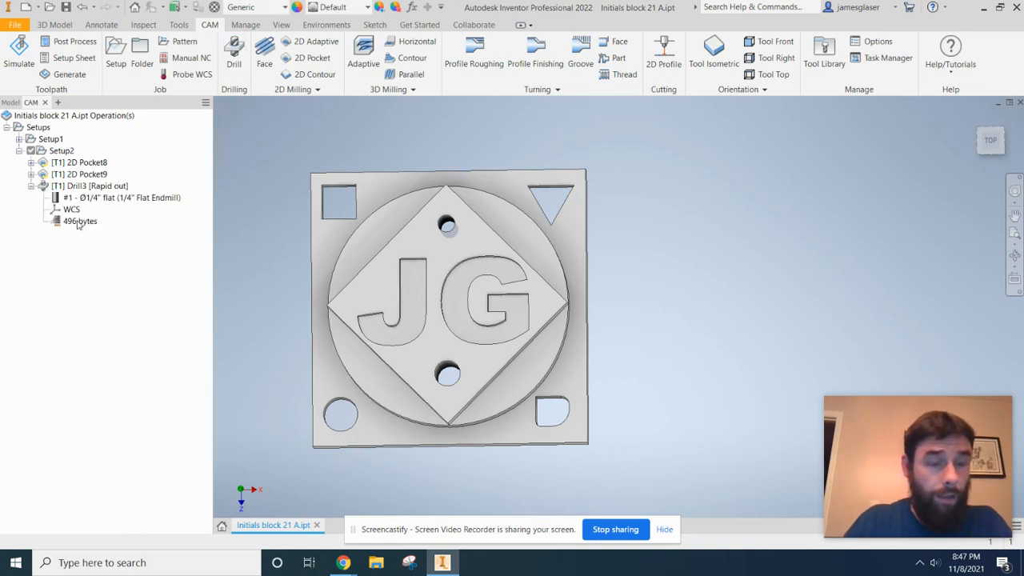
click(31, 185)
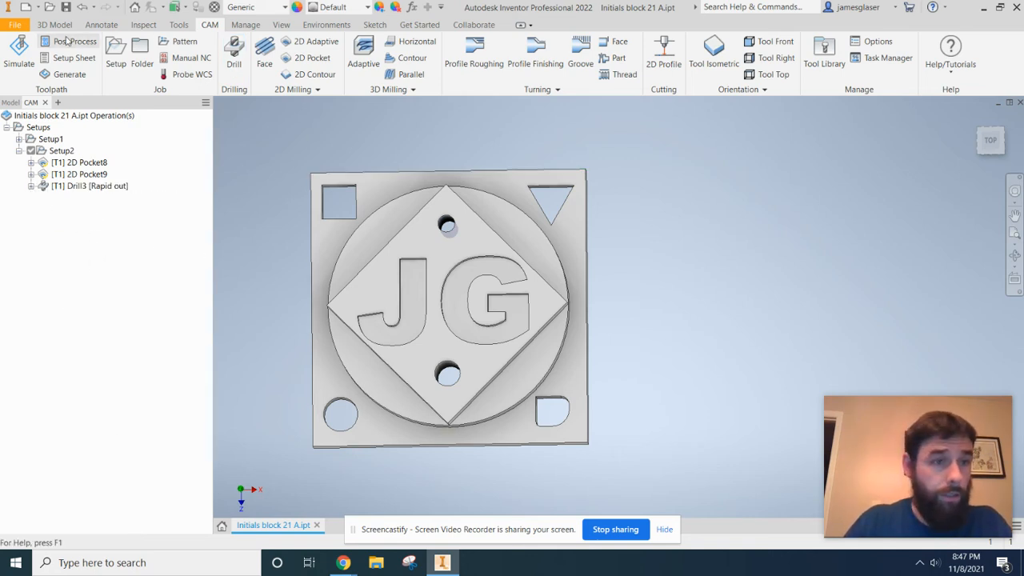
click(18, 52)
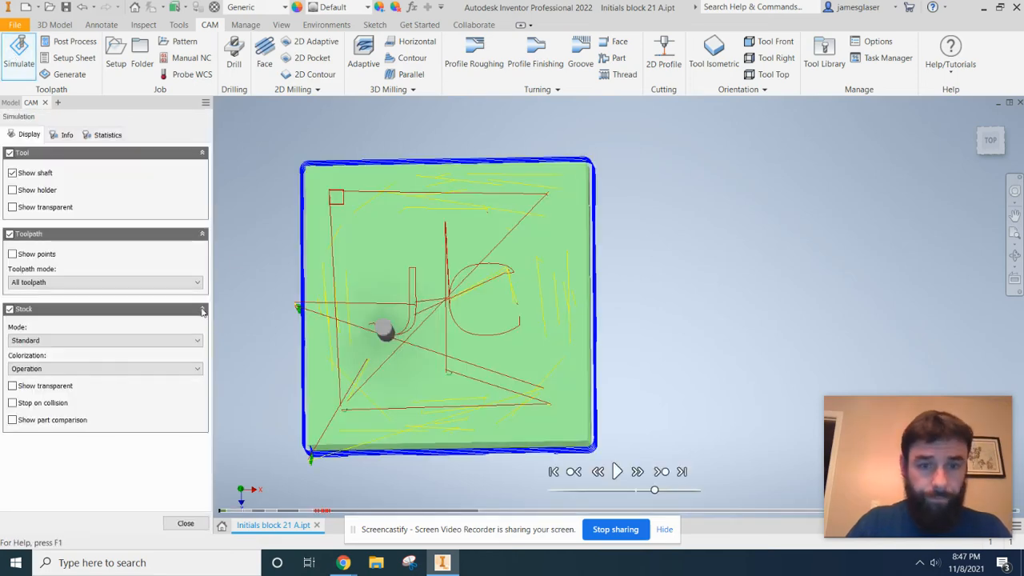
shift+middle_drag(281, 300, 276, 266)
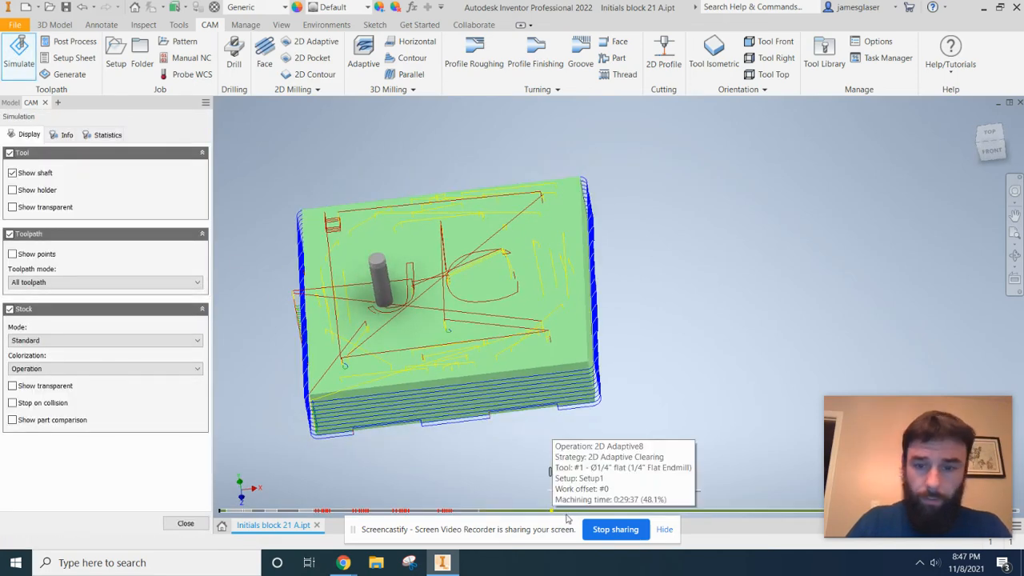
click(617, 473)
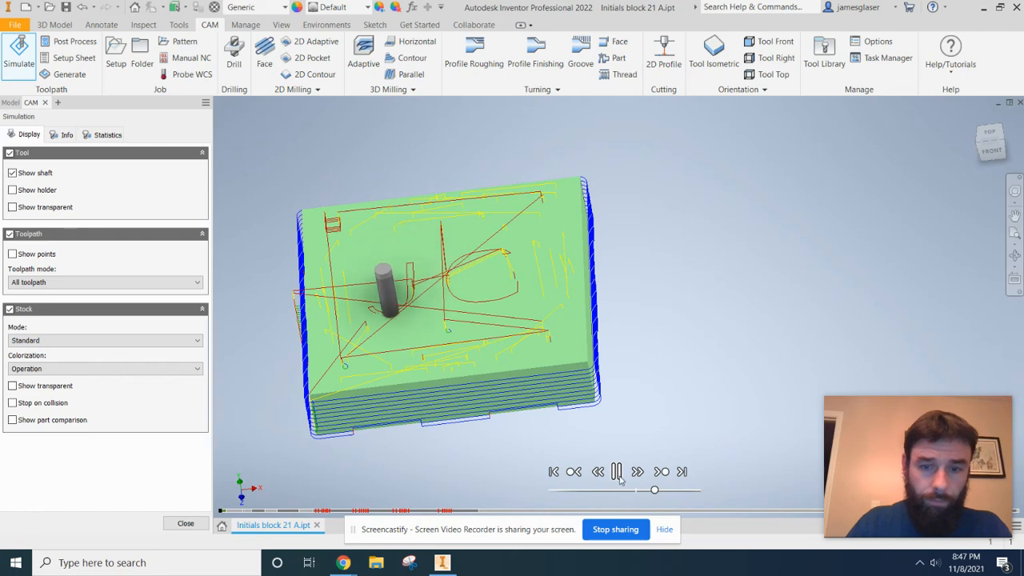
click(186, 524)
Step: Simulate only the new drill operation to check the hole it cuts in the stock
right_click(78, 186)
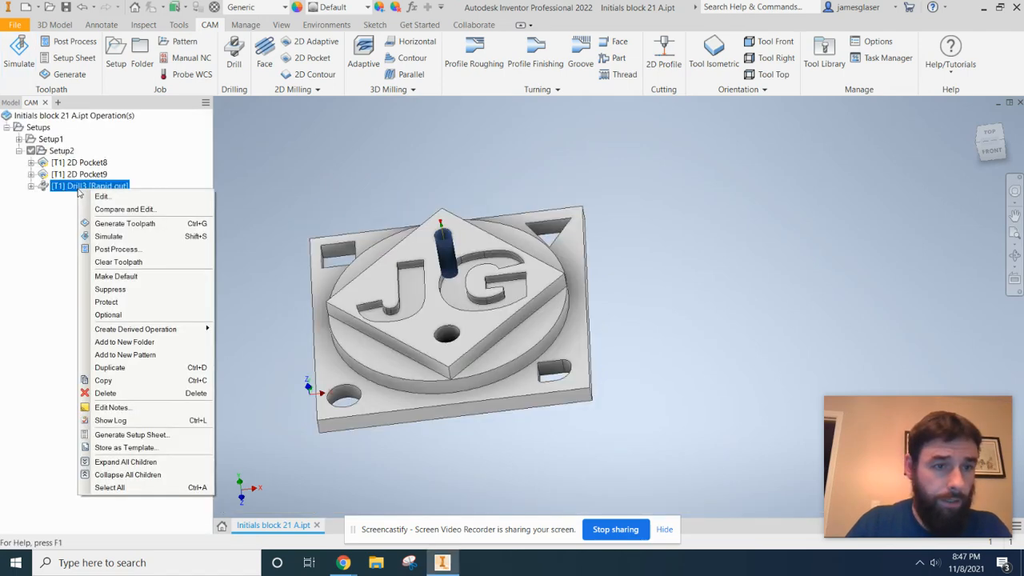
click(159, 236)
click(617, 471)
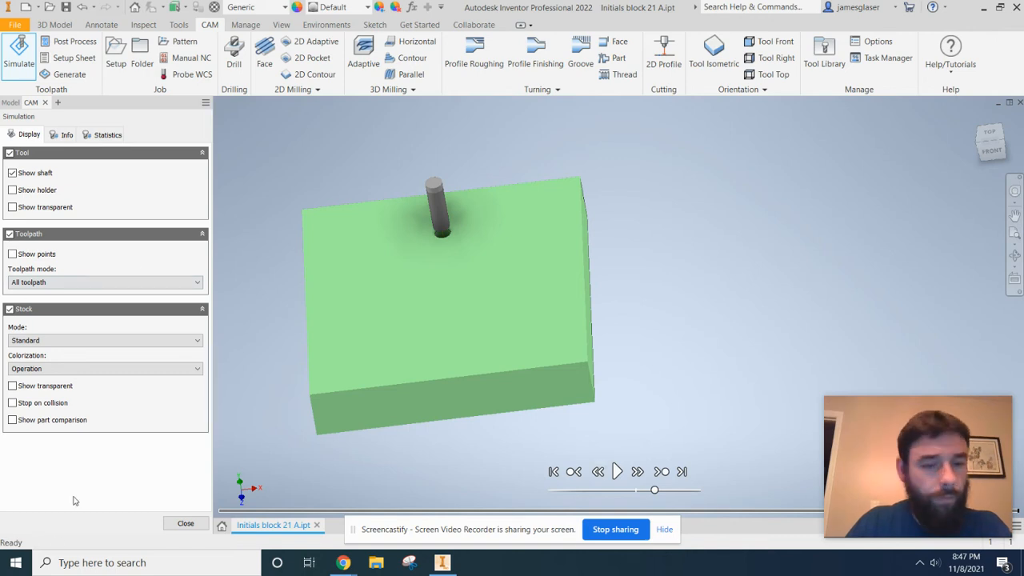
click(184, 524)
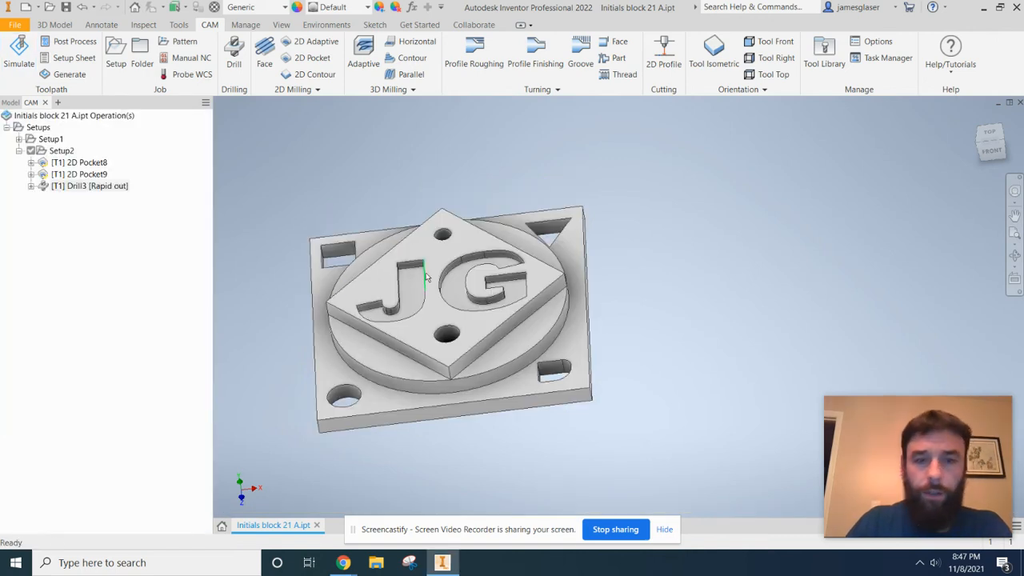
Step: Start a Bore operation with the 1/4" flat endmill and set its cutting feedrate to 20 in/min
click(315, 89)
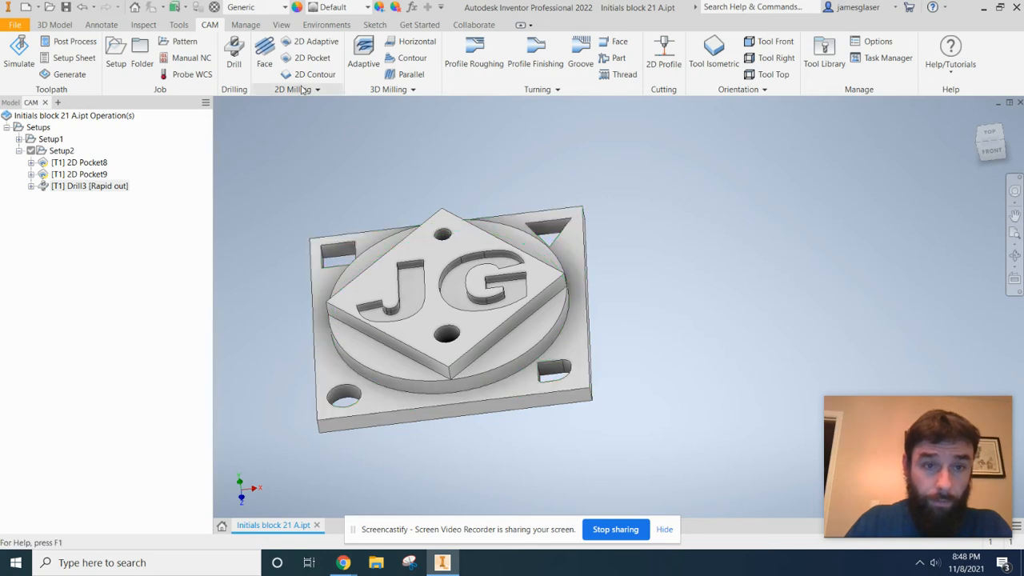
click(303, 91)
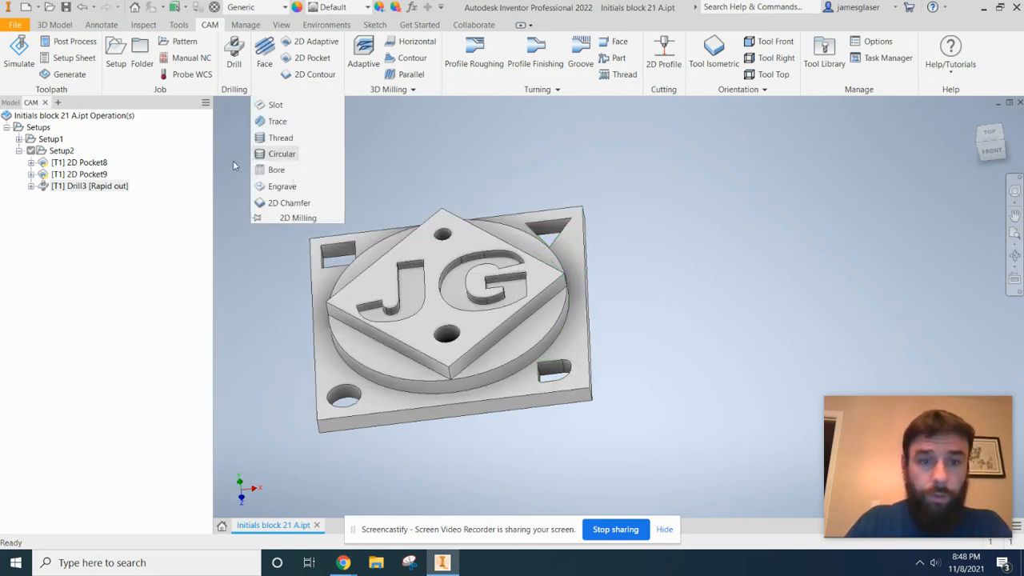
click(290, 89)
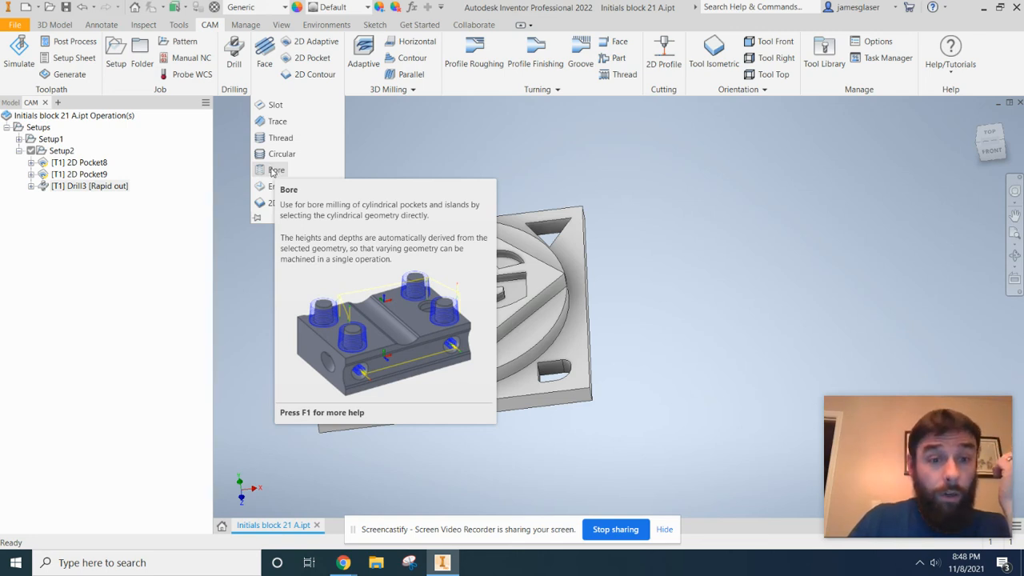
click(275, 170)
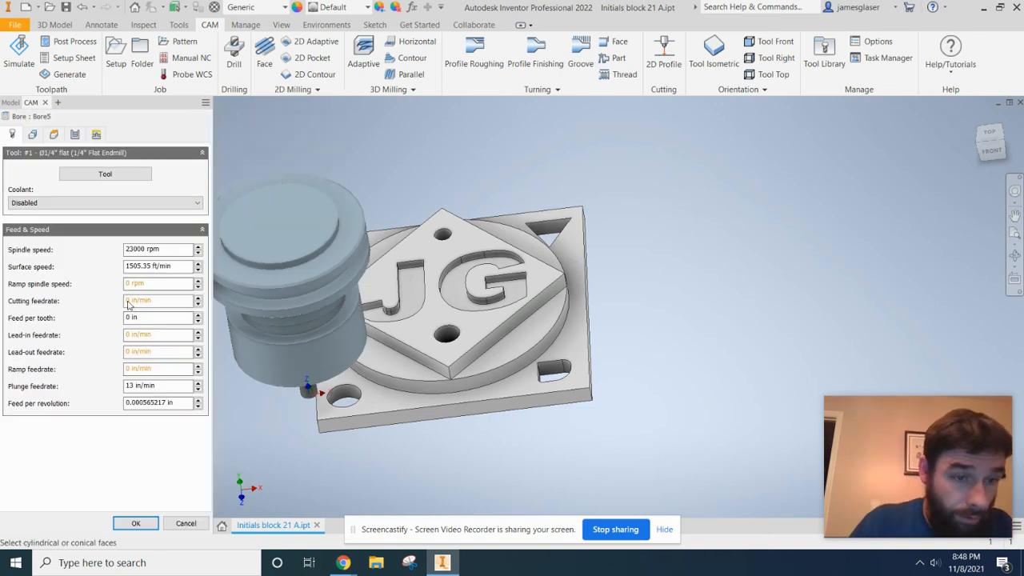
text(20)
key(Tab)
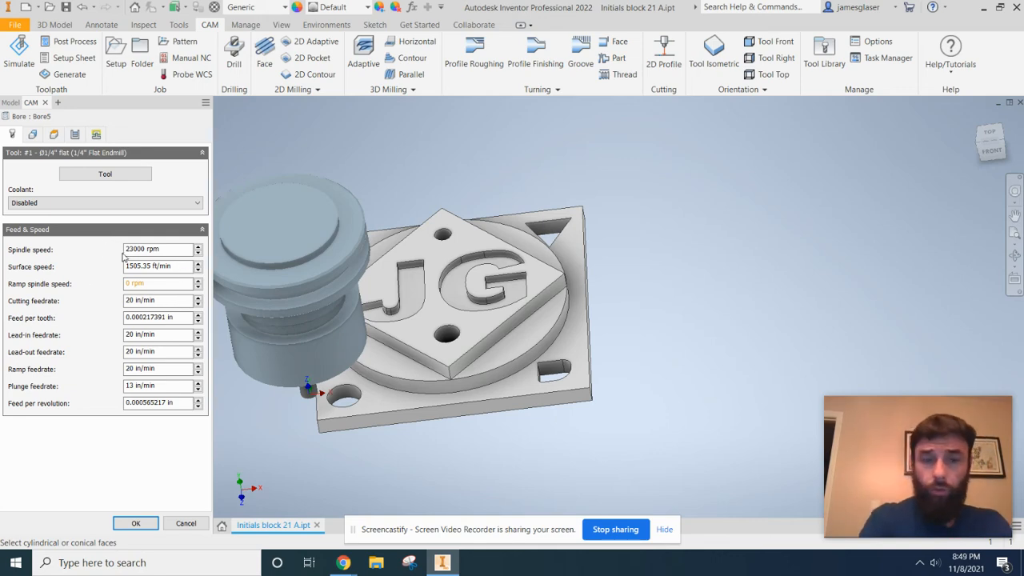
Step: Select the larger lower hole in the diamond as the bore's circular face and inspect the helical toolpath preview
click(32, 134)
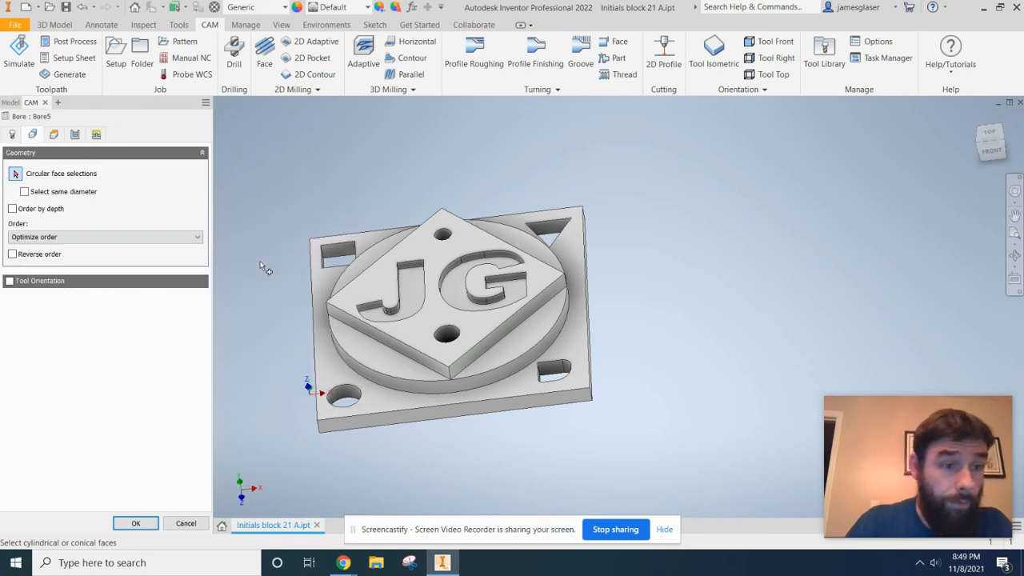
click(460, 353)
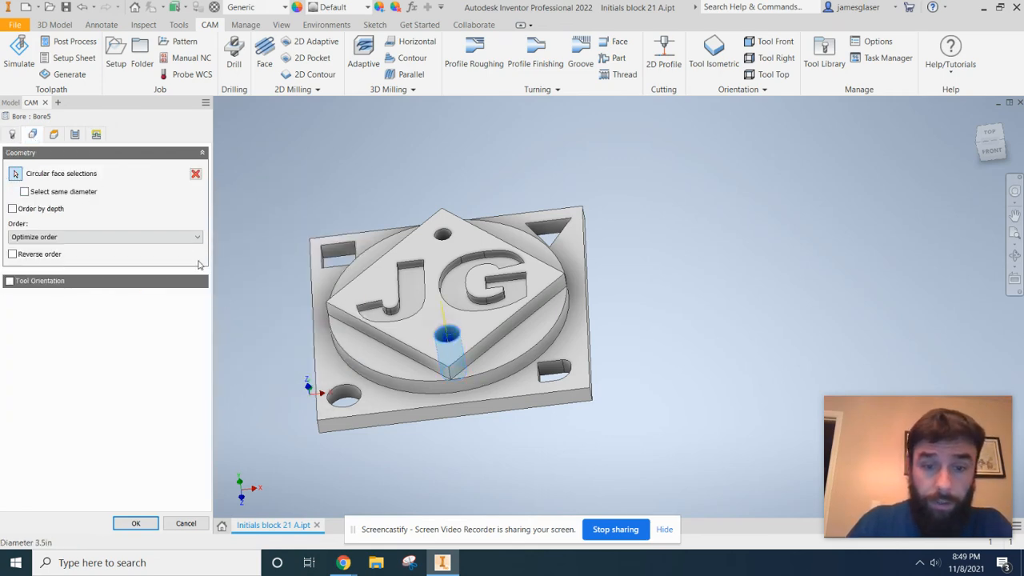
mouse_move(638, 395)
shift+middle_down()
mouse_move(659, 427)
mouse_move(649, 411)
shift+middle_up()
drag(642, 342, 644, 424)
scroll(460, 391, down, 5)
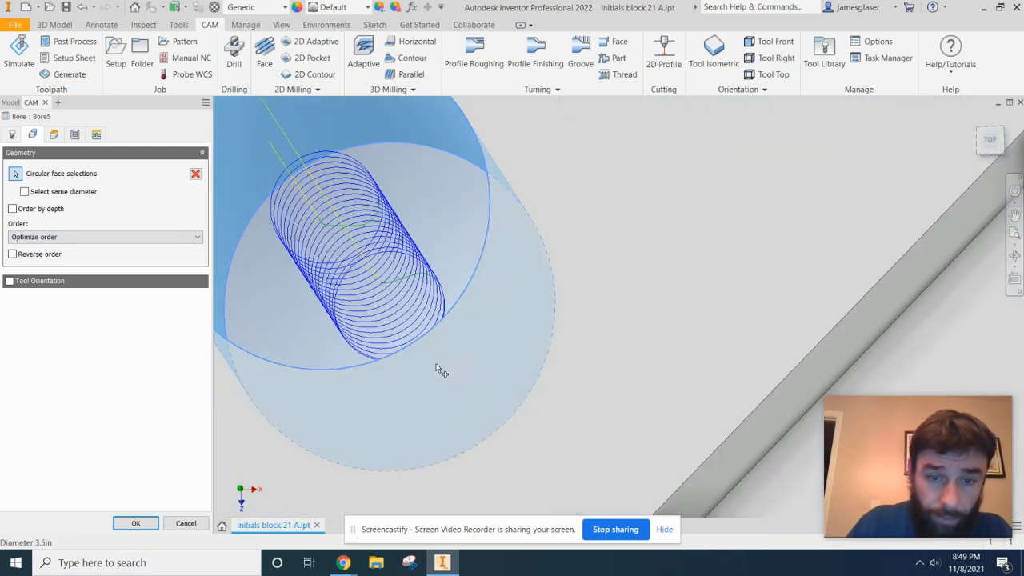
shift+middle_drag(413, 277, 413, 238)
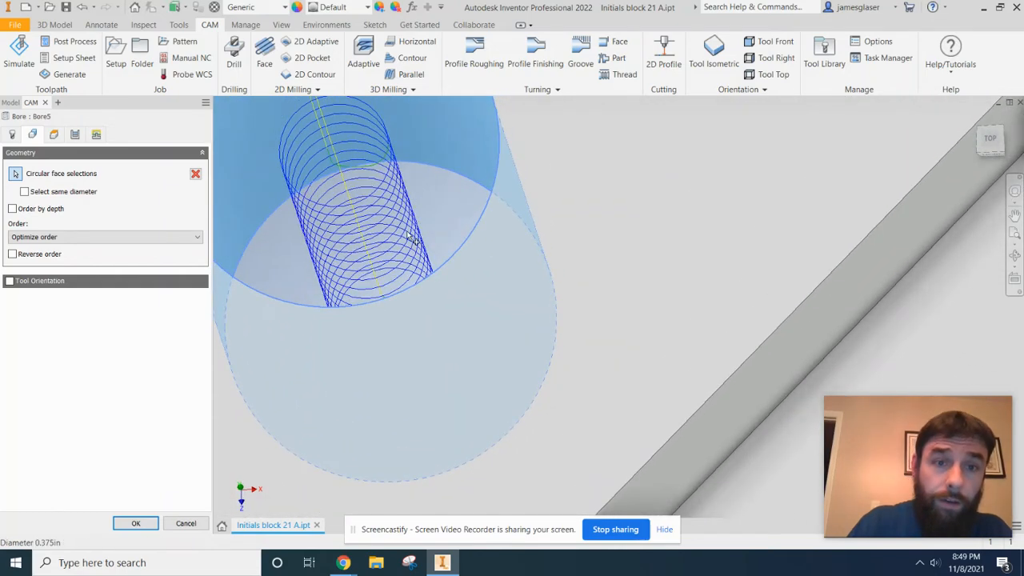
scroll(342, 222, up, 2)
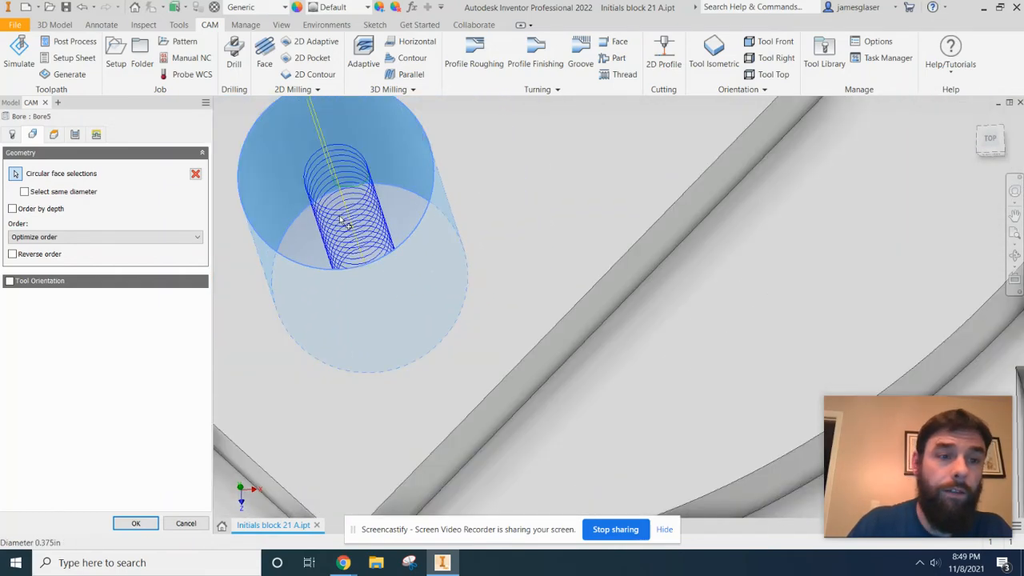
Step: Set the bore's retract height to 0.1 in and its clearance height to 0.125 in, both measured from the stock top
click(53, 135)
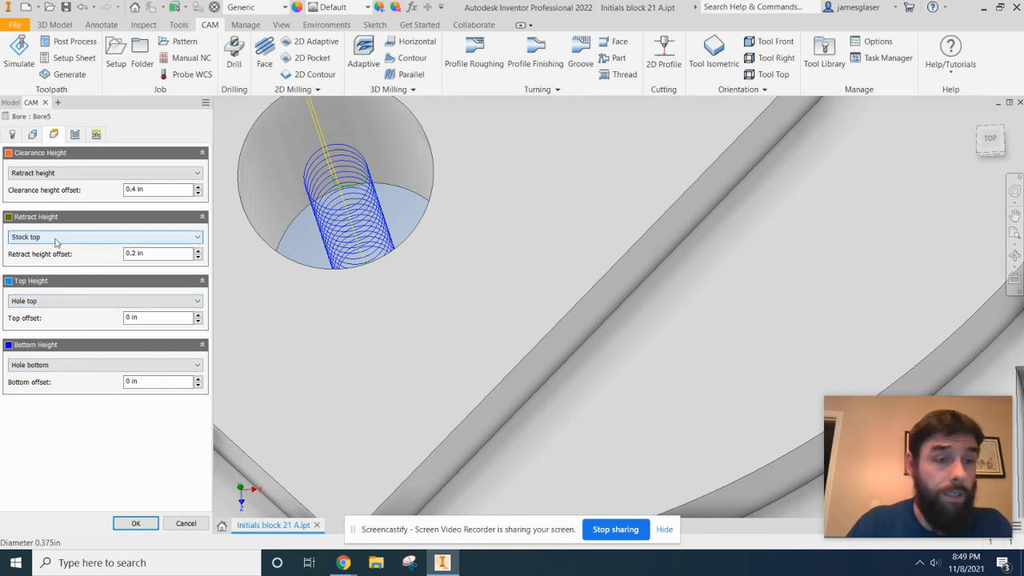
scroll(100, 245, up, 1)
scroll(84, 243, down, 1)
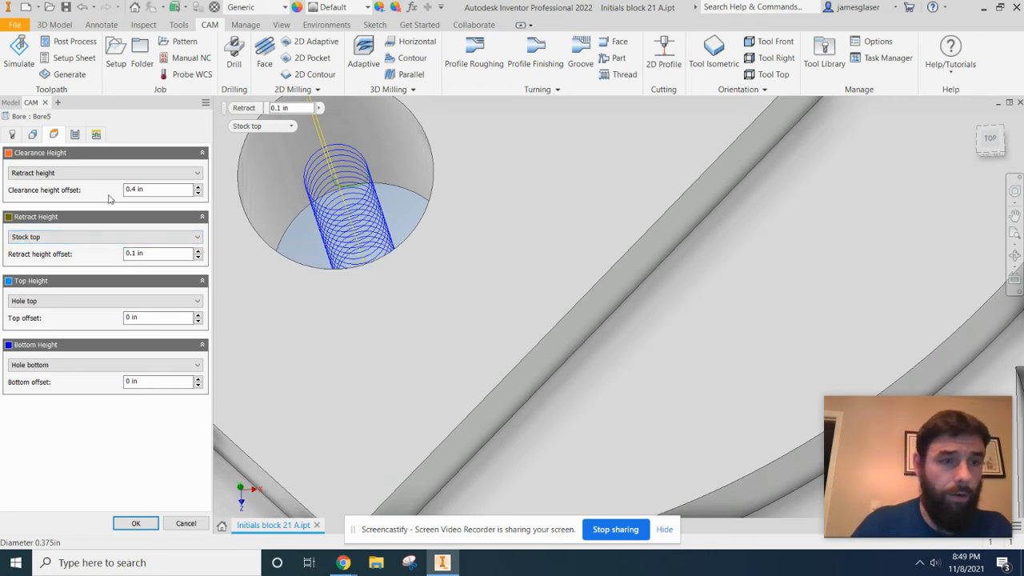
click(63, 174)
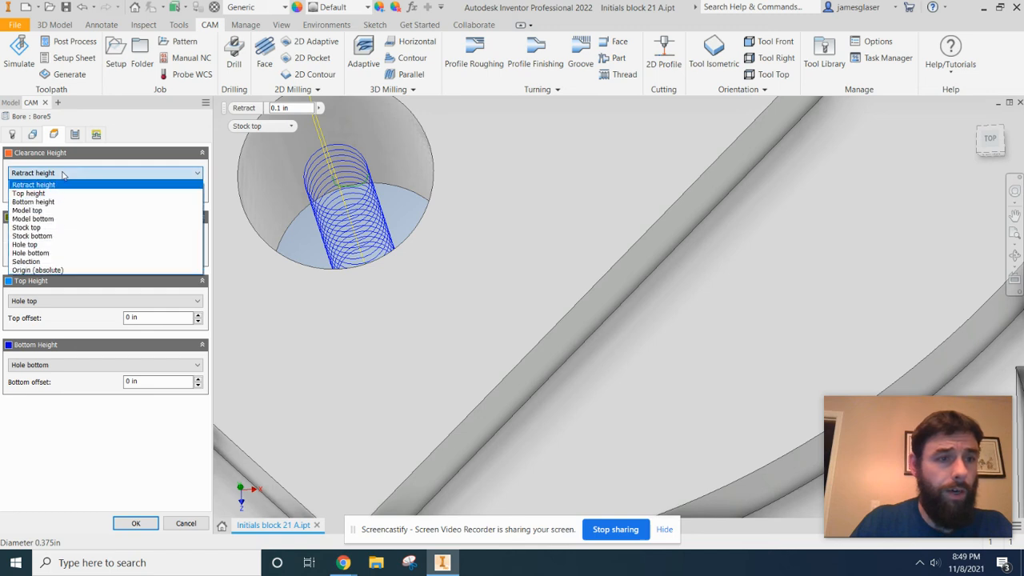
click(64, 228)
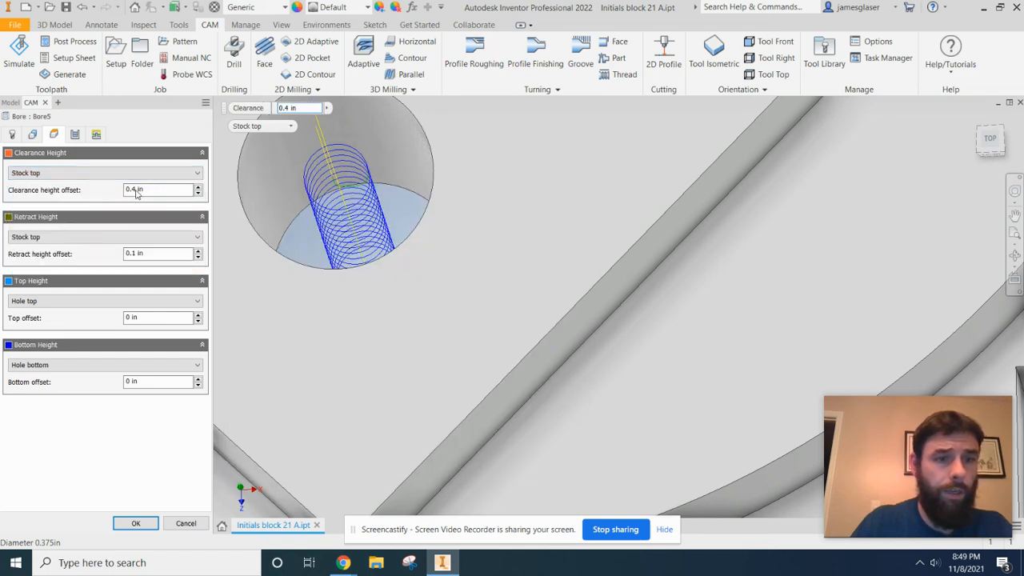
key(BackSpace)
text(125)
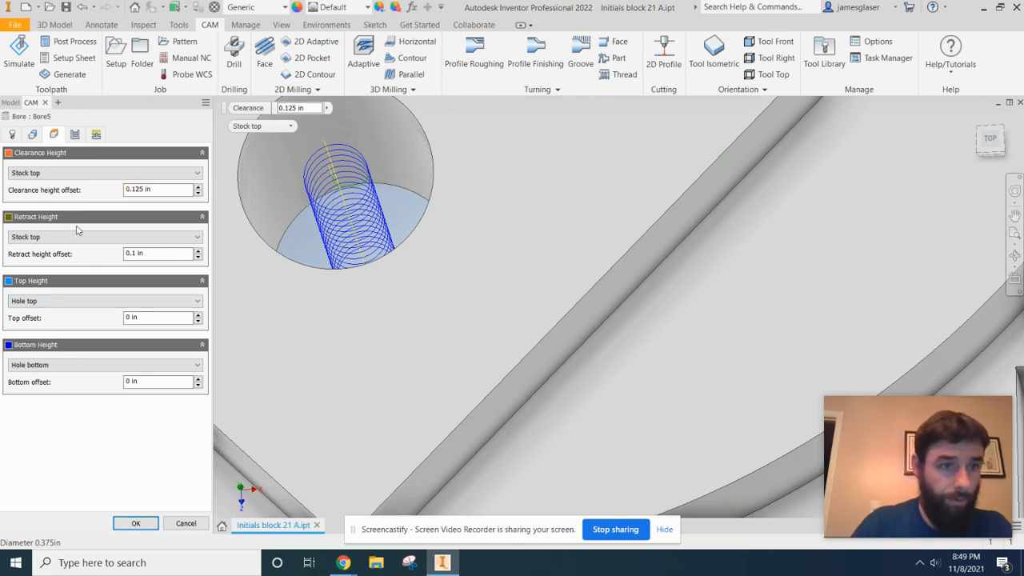
Step: Enable multiple passes for the bore, check its linking settings, and create the operation, ignoring the ramp spindle speed warning
click(74, 135)
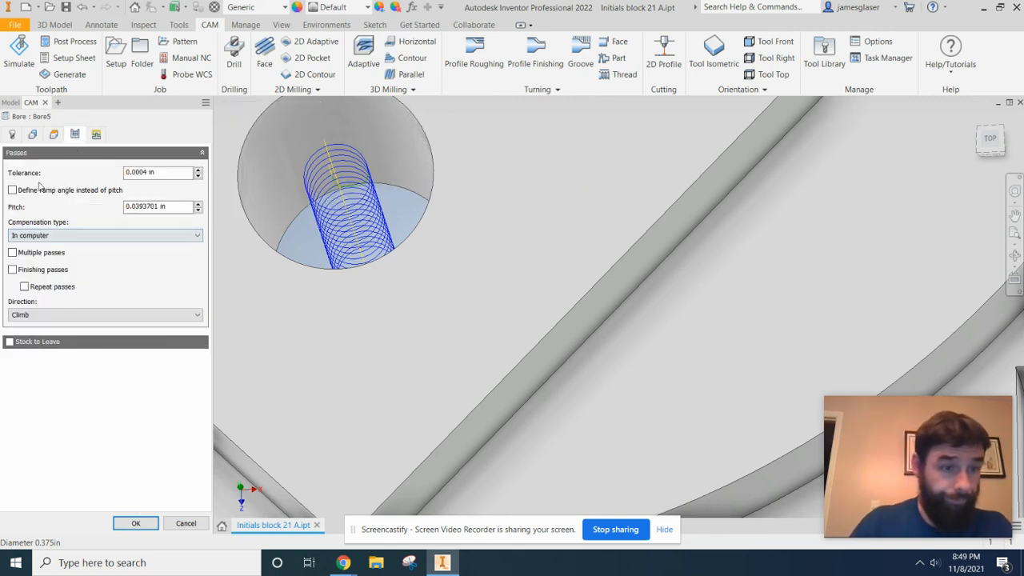
click(12, 253)
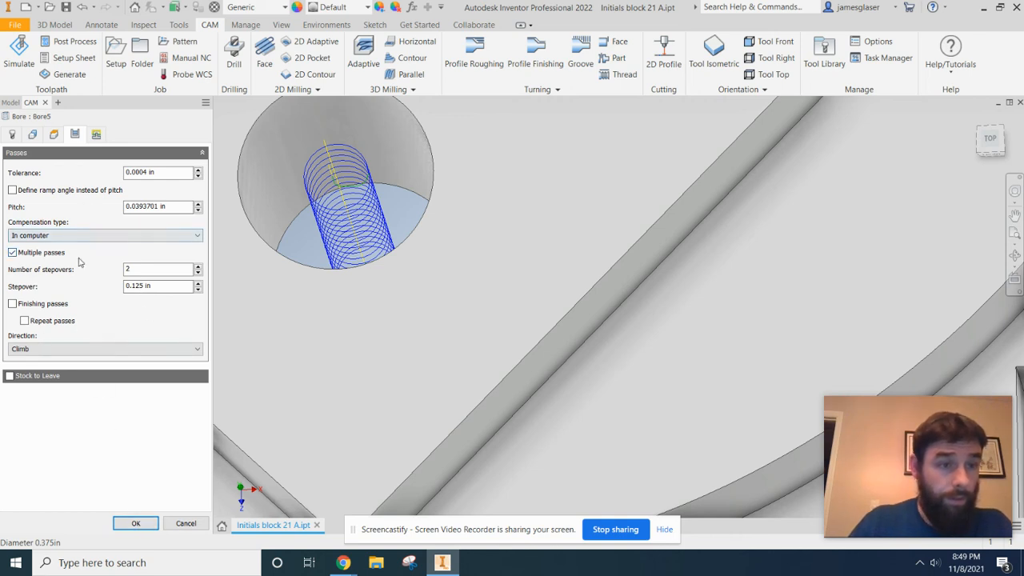
click(96, 134)
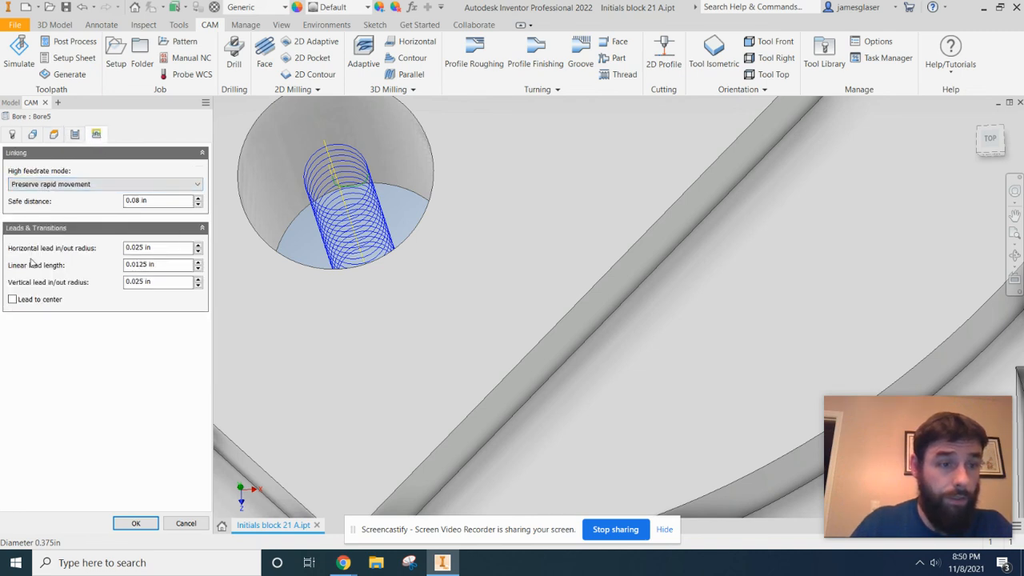
click(135, 523)
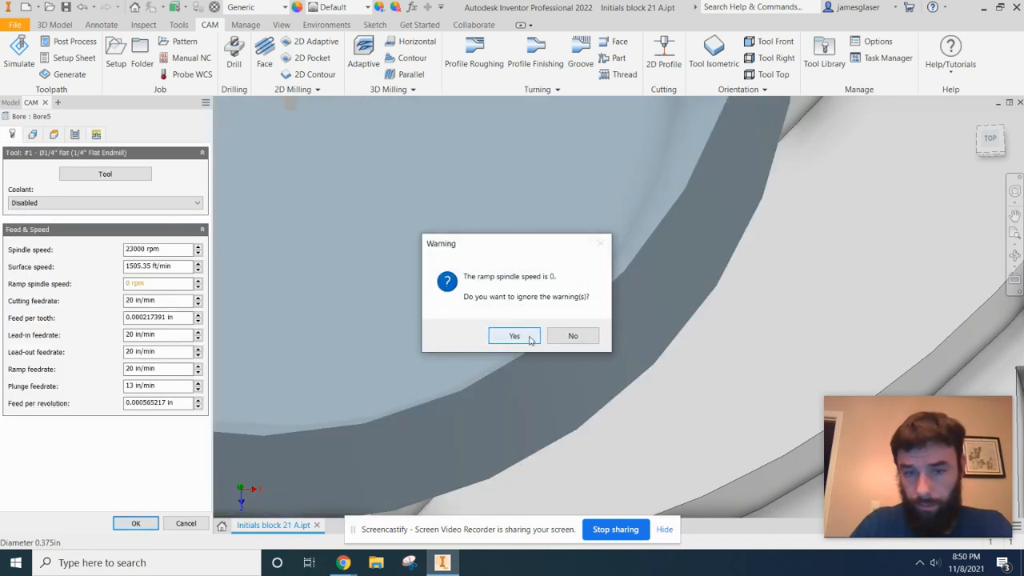
click(514, 336)
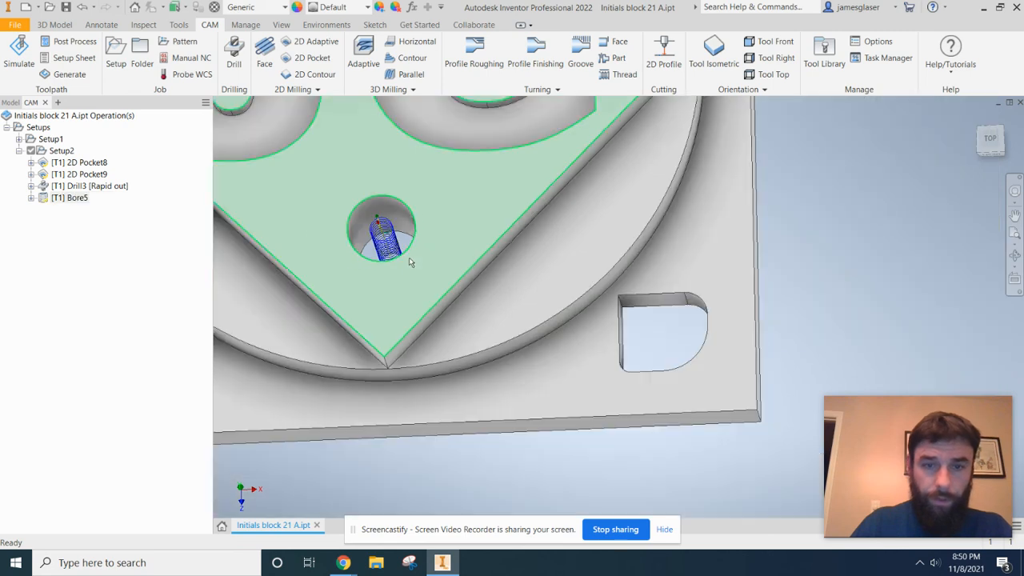
Step: Simulate the new bore operation to check how it cuts the larger hole, then close the simulation
shift+middle_drag(453, 267, 450, 230)
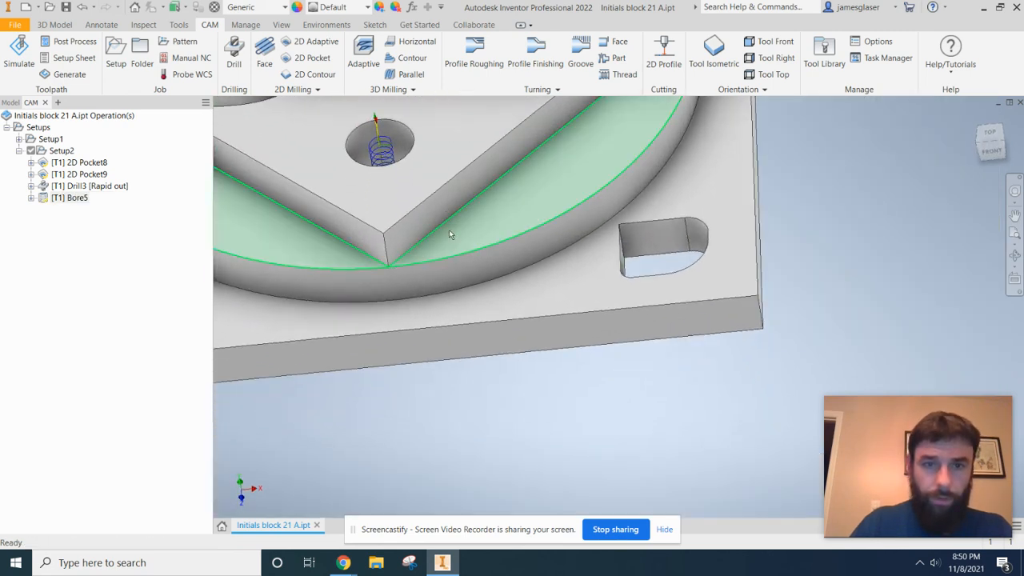
middle_drag(416, 200, 414, 260)
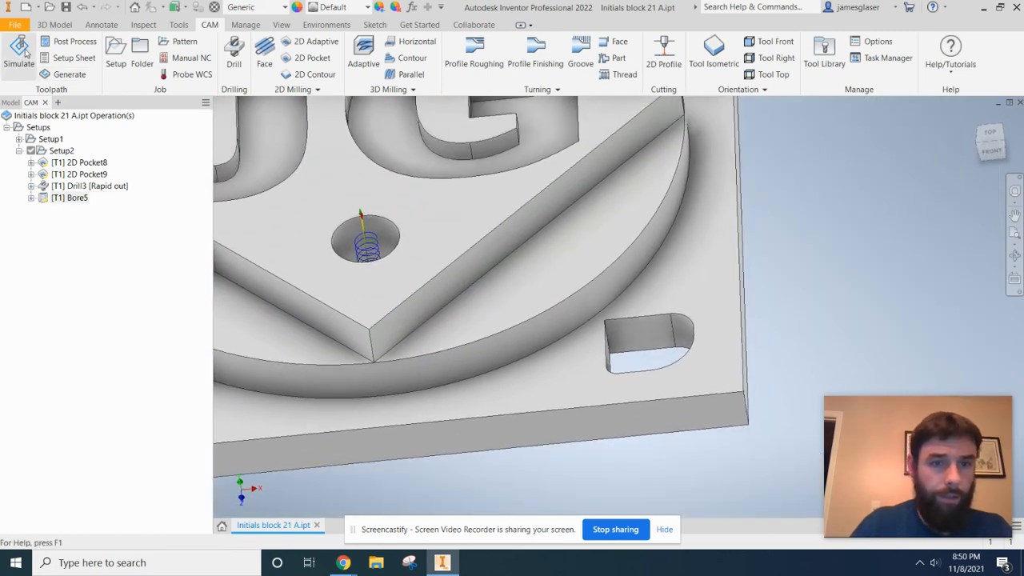
click(21, 52)
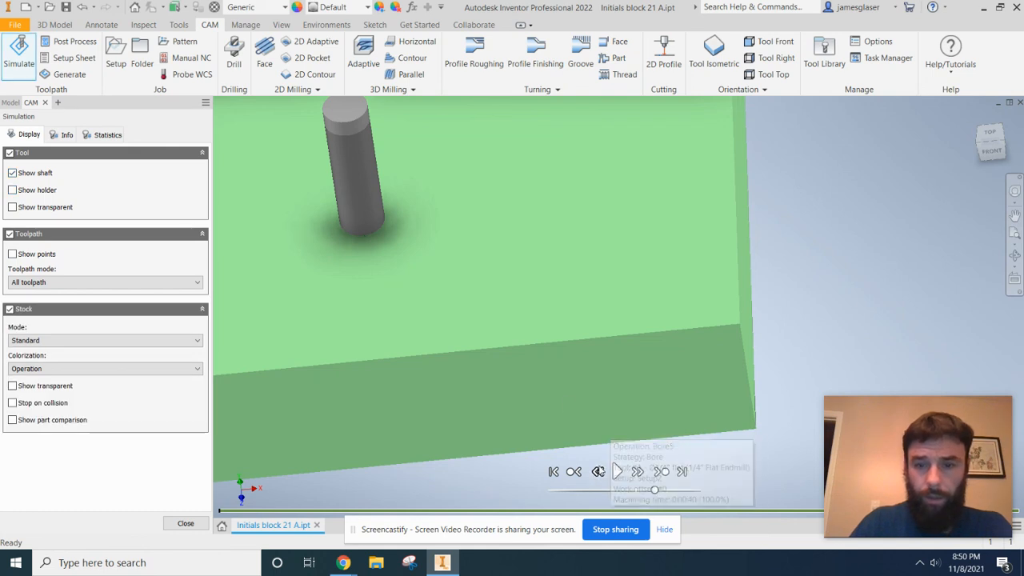
click(617, 472)
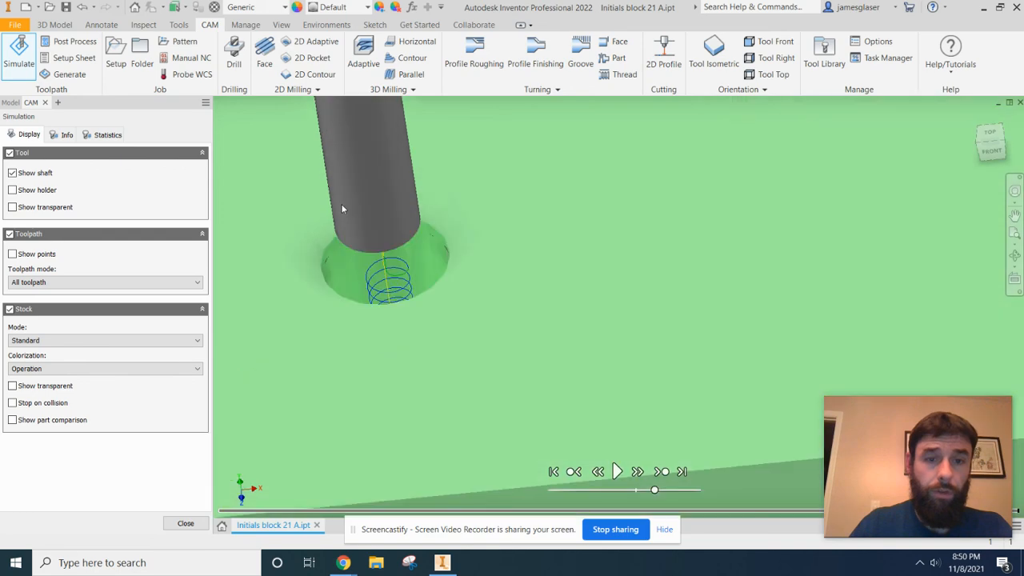
scroll(341, 203, down, 3)
click(185, 523)
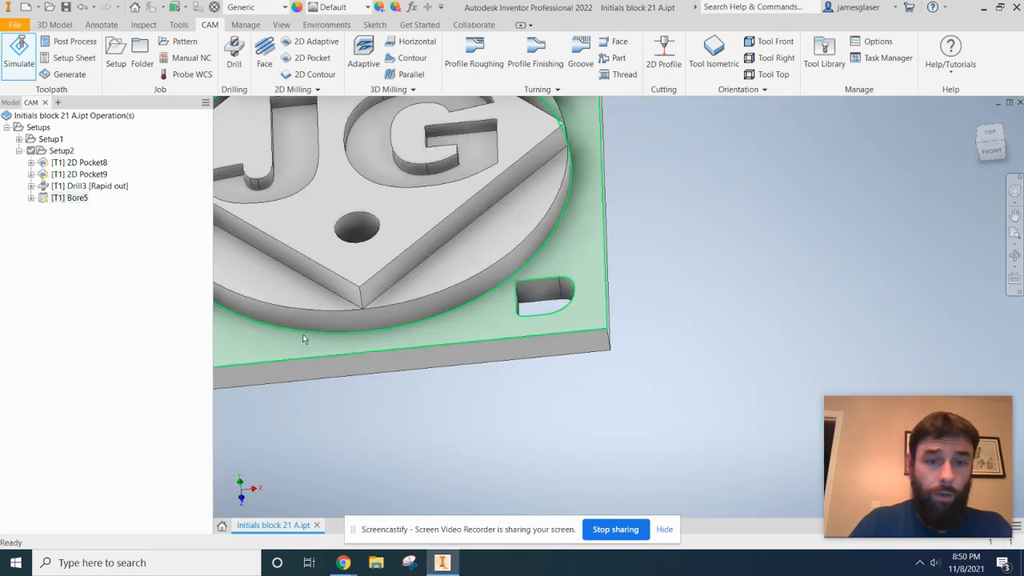
scroll(516, 439, down, 3)
middle_drag(516, 438, 517, 440)
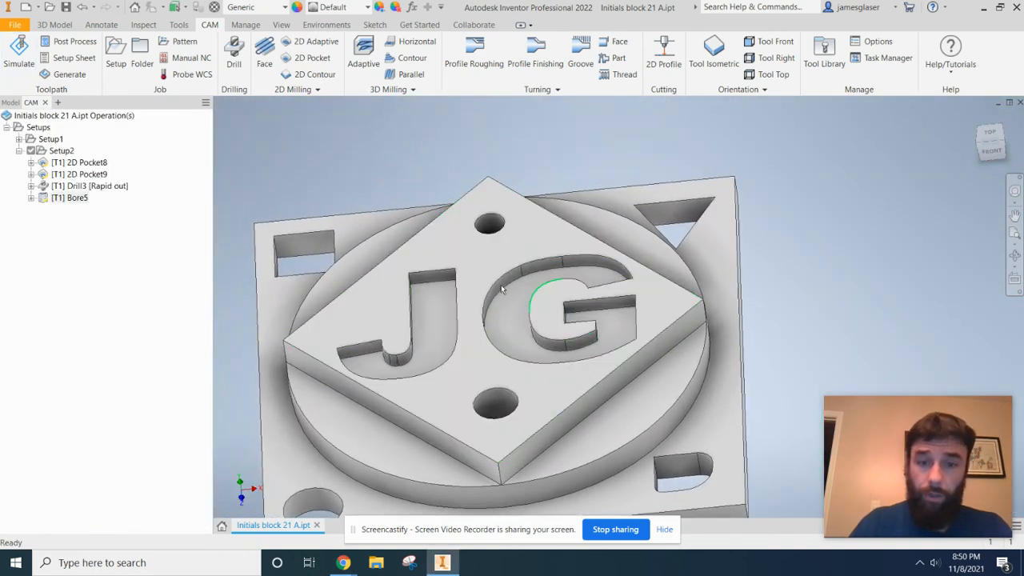